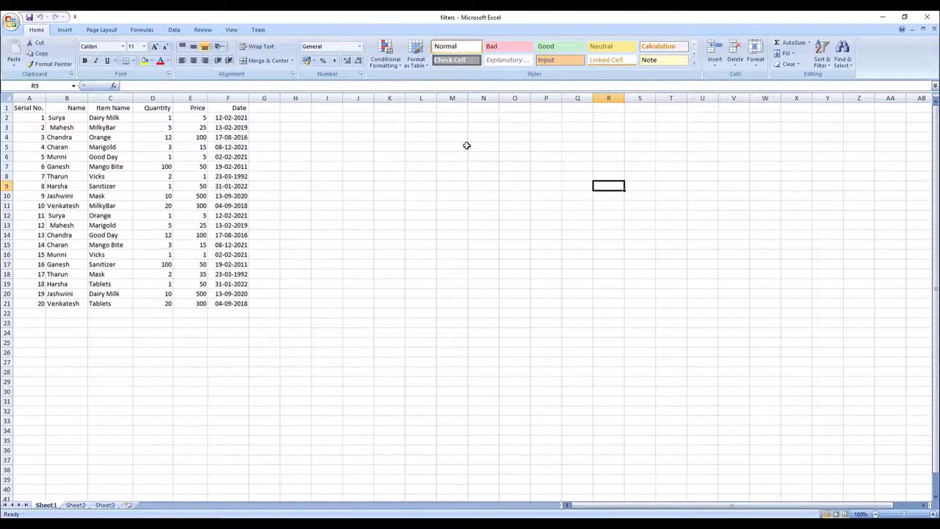
Point out the MilkyBar and Mango Bite entries and highlight the table's data rows
click(103, 126)
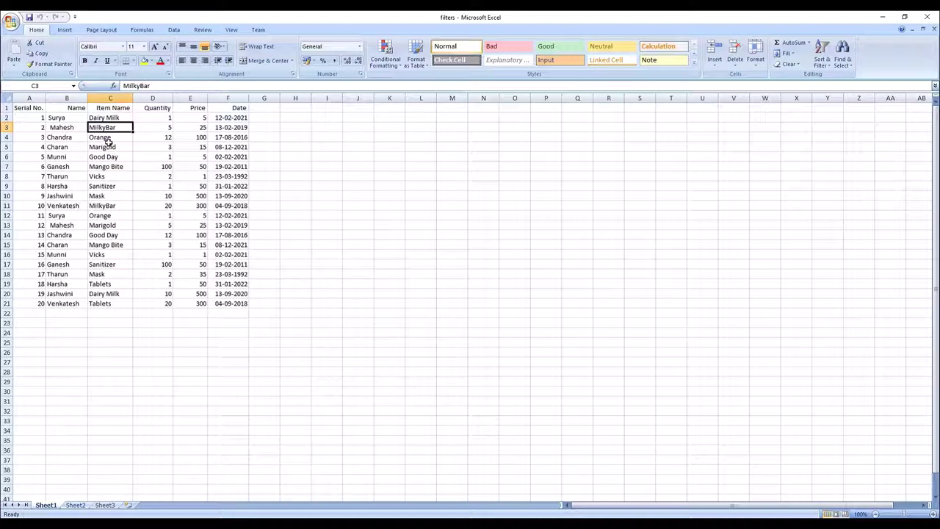
click(116, 166)
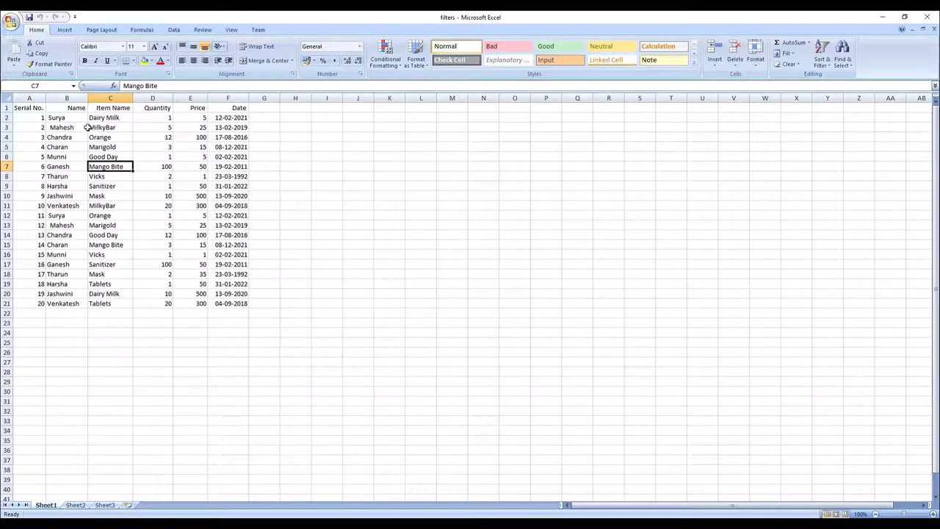
drag(70, 118, 220, 294)
click(192, 351)
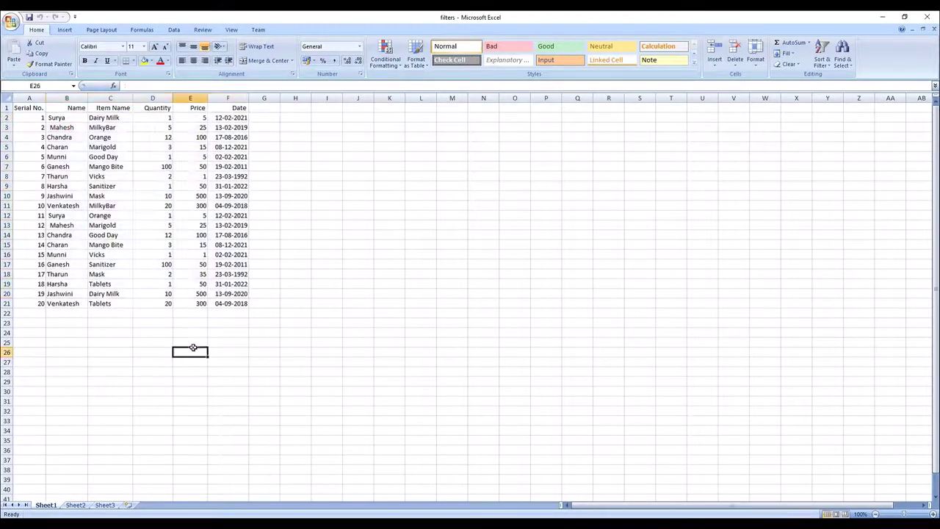
Highlight the Name, Item Name, Quantity, Price and Date columns, then select A1:F21
drag(57, 116, 65, 206)
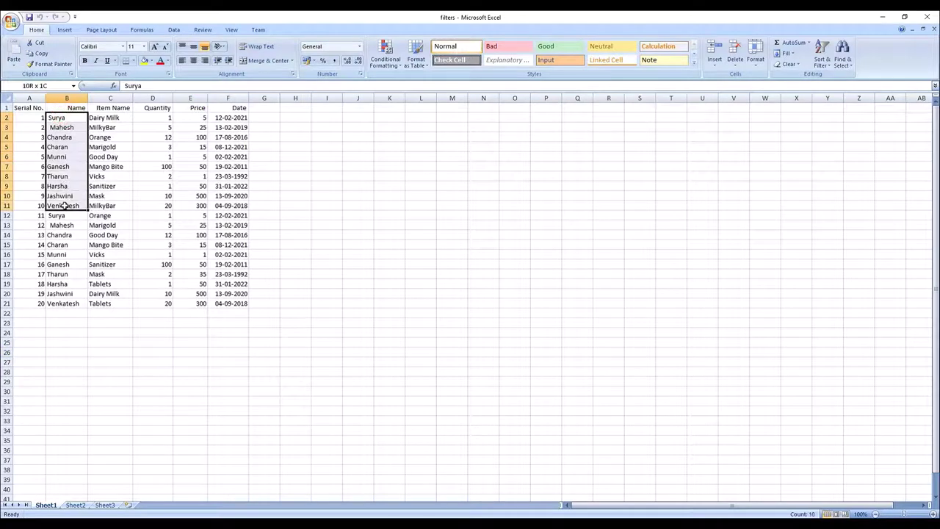
drag(112, 119, 102, 206)
drag(156, 117, 156, 206)
drag(197, 117, 195, 206)
drag(229, 117, 228, 225)
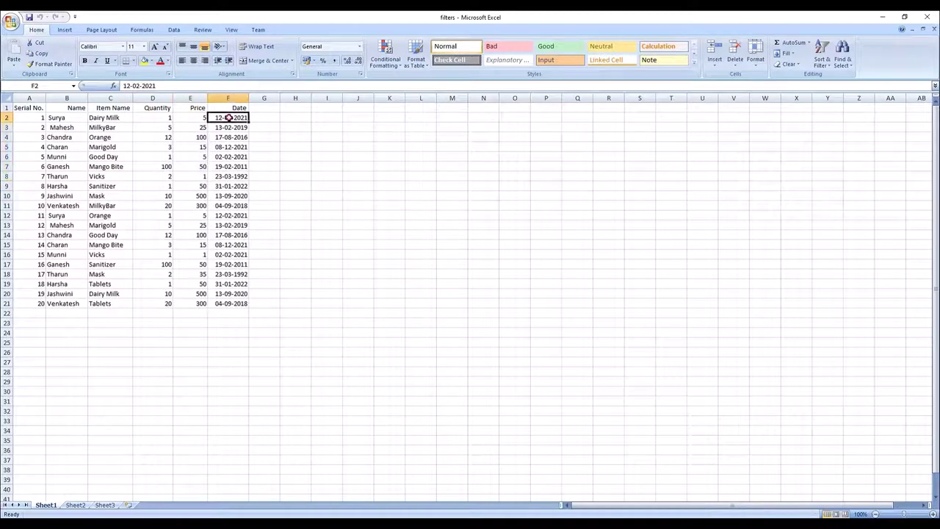
click(287, 188)
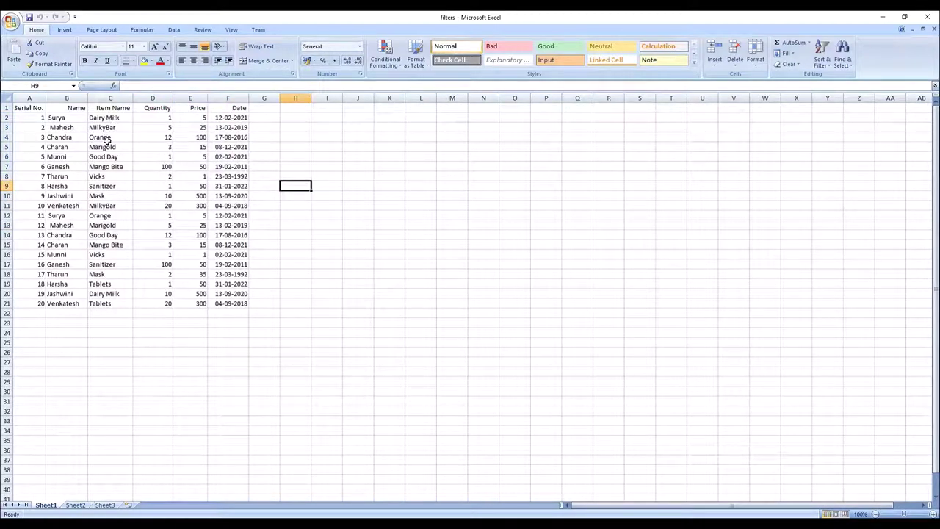
click(108, 138)
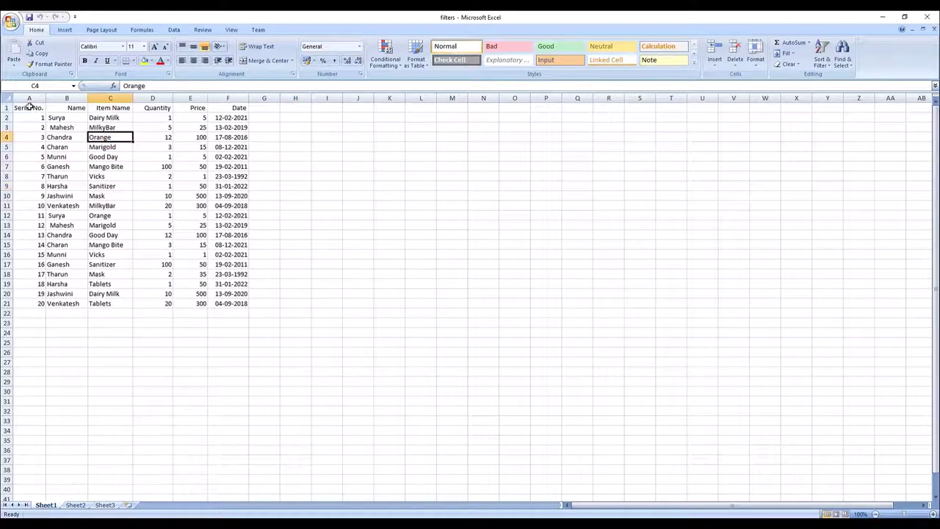
drag(28, 107, 235, 304)
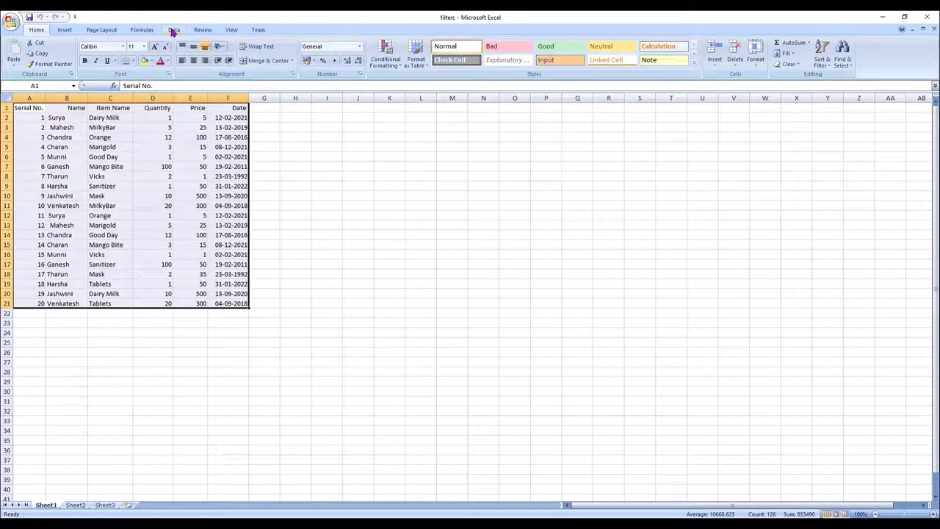
Turn on AutoFilter drop-downs for the sales table headers
click(173, 30)
click(254, 52)
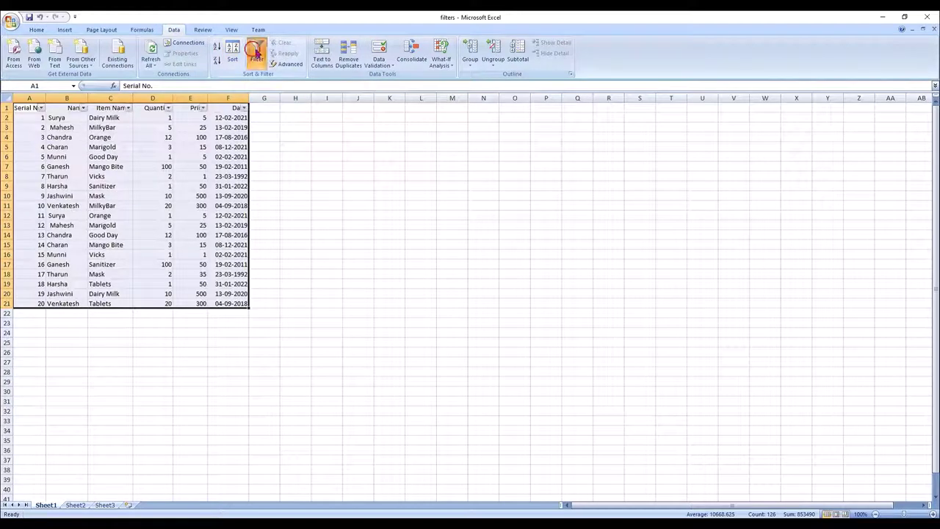
click(140, 184)
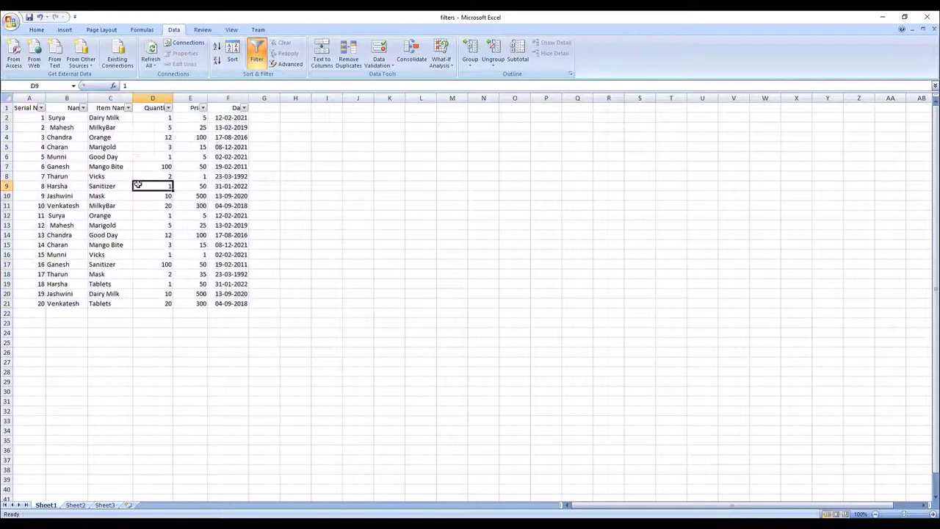
Filter Item Name to show only the Orange rows
click(128, 108)
click(52, 186)
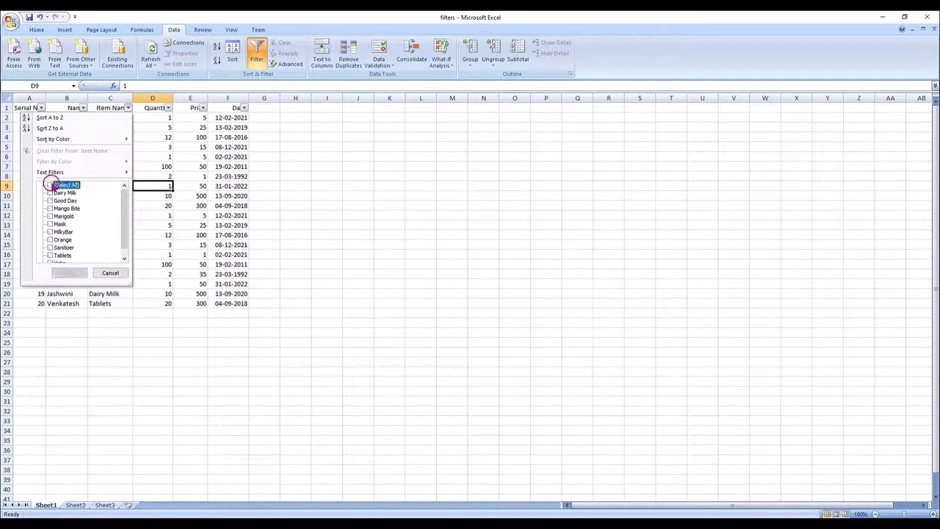
drag(125, 214, 125, 221)
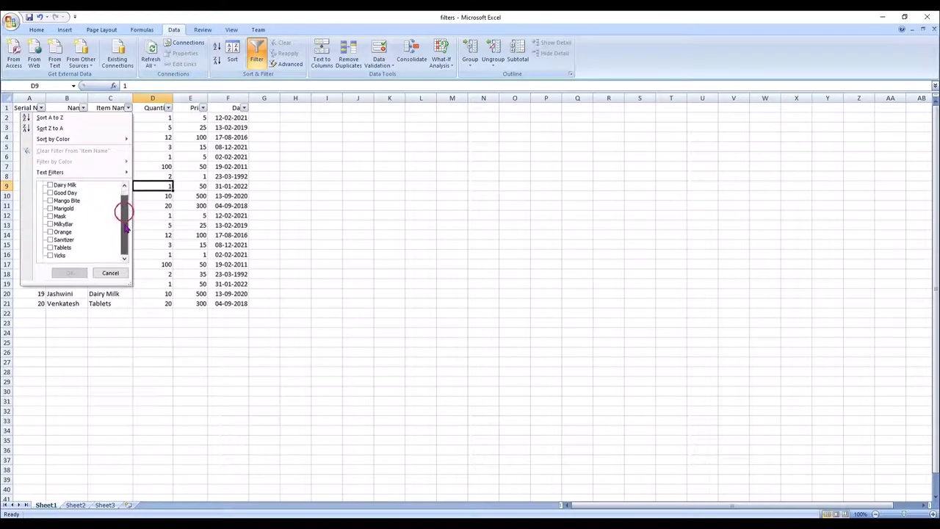
click(50, 233)
click(70, 272)
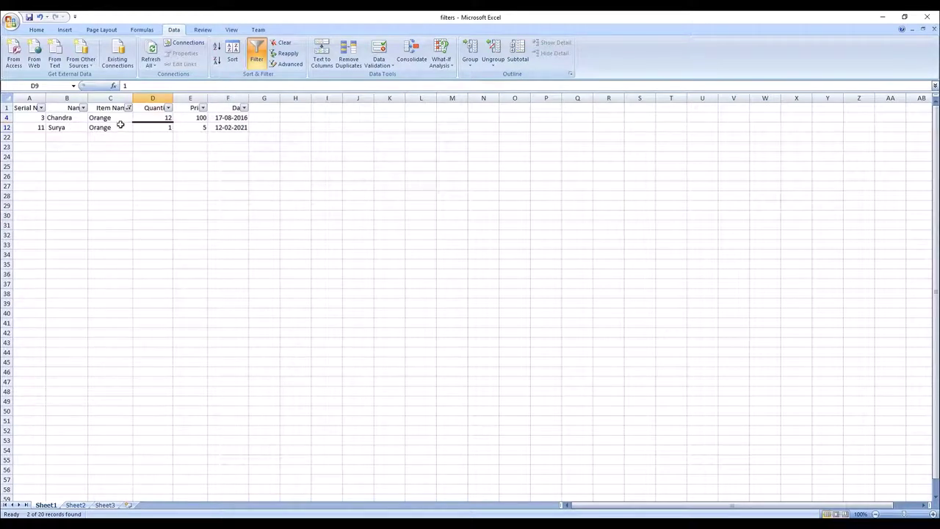
Add Sanitizer to the Item Name filter and review the Orange and Sanitizer rows
click(128, 108)
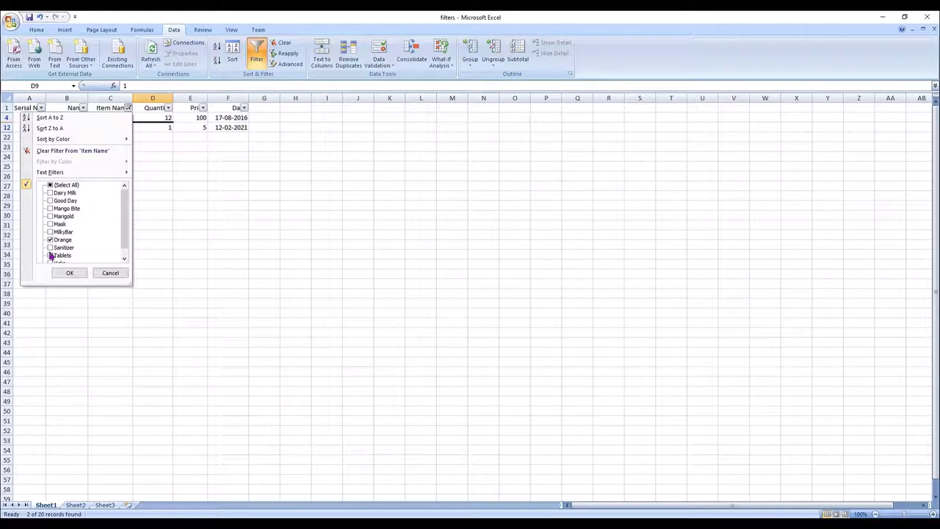
click(50, 247)
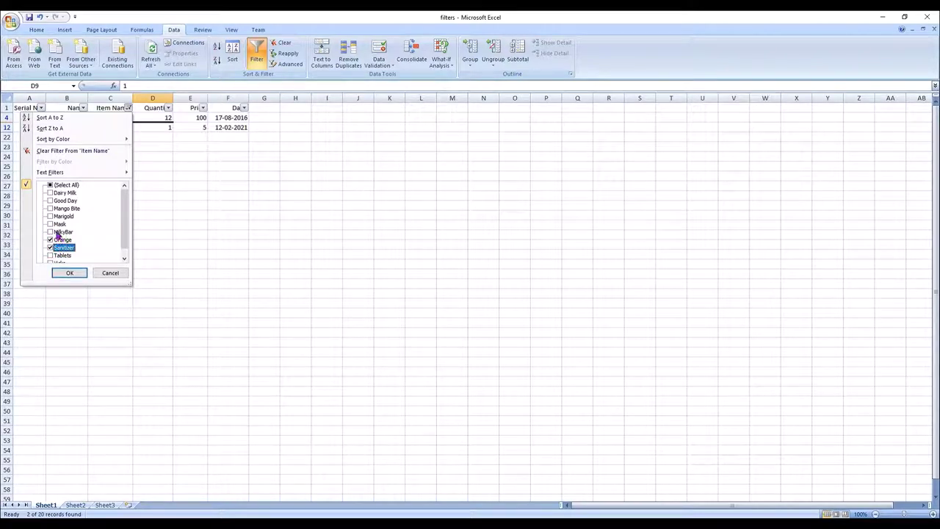
click(70, 276)
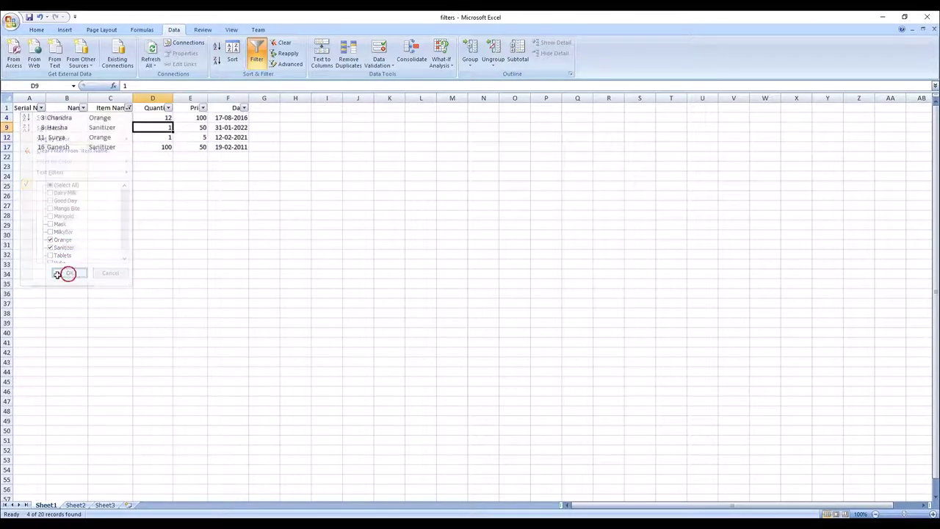
click(108, 117)
click(106, 127)
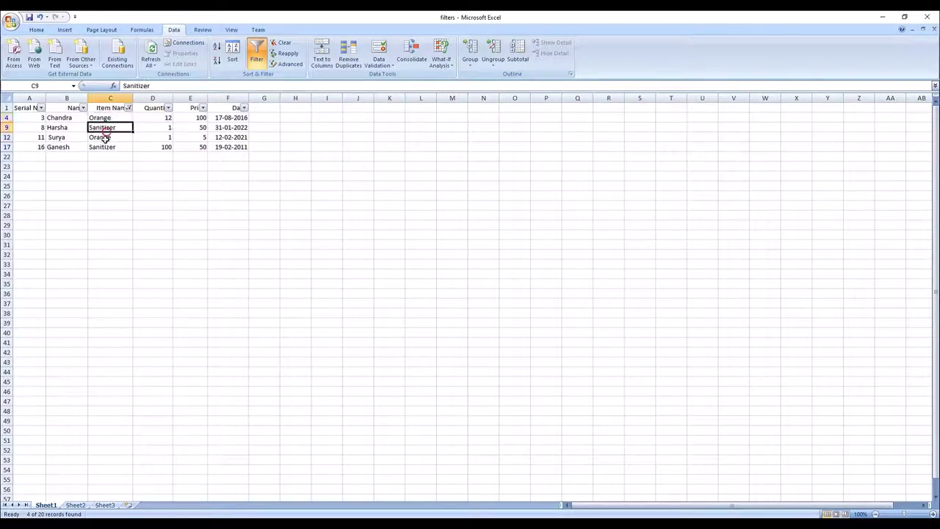
click(106, 147)
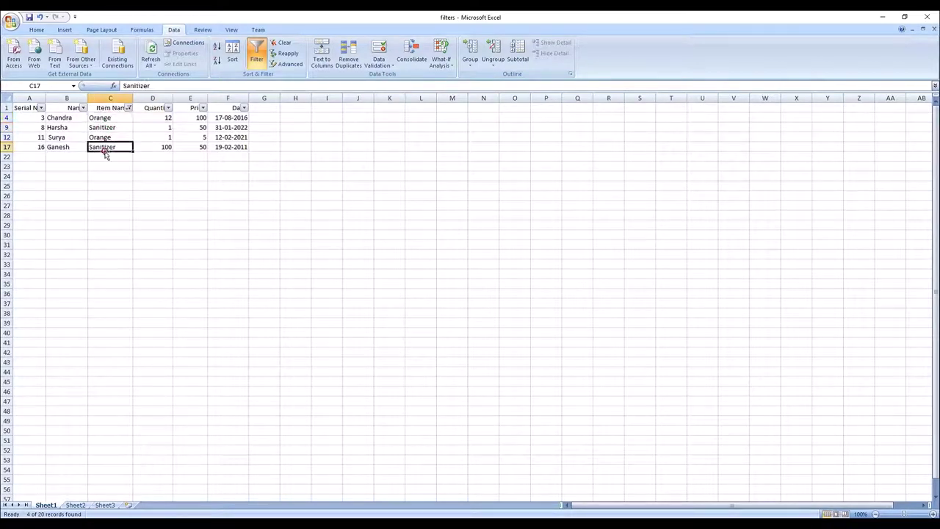
Re-check Select All in the Item Name filter so all 20 rows show
click(129, 108)
click(56, 186)
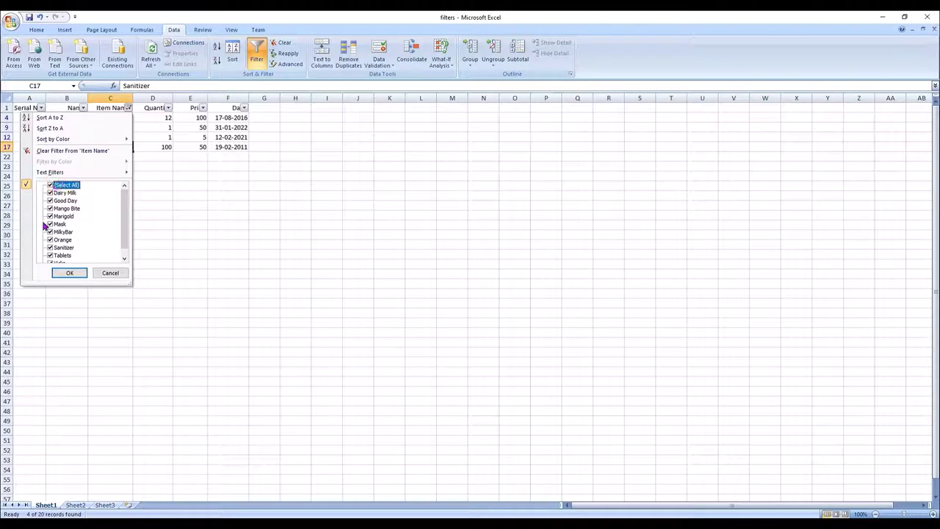
click(70, 271)
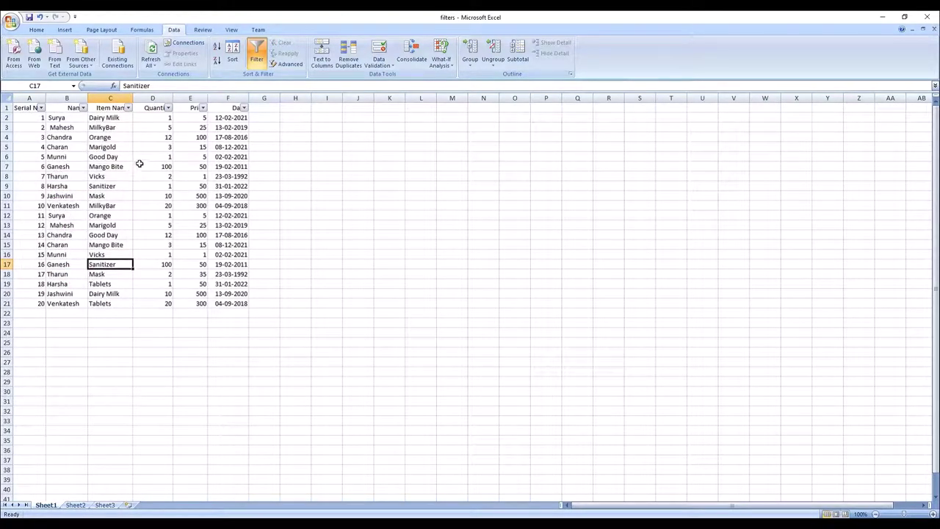
Look over the Quantity filter options and close them without changes
click(168, 108)
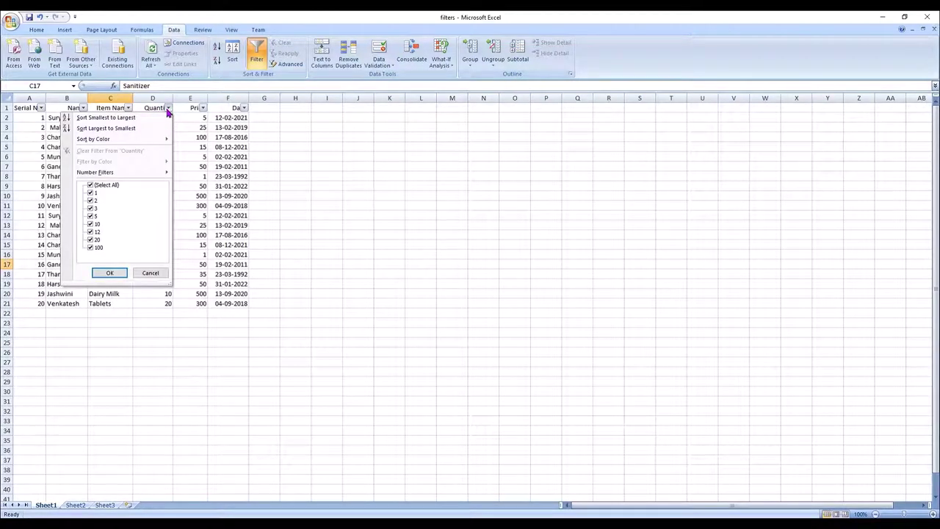
mouse_move(128, 172)
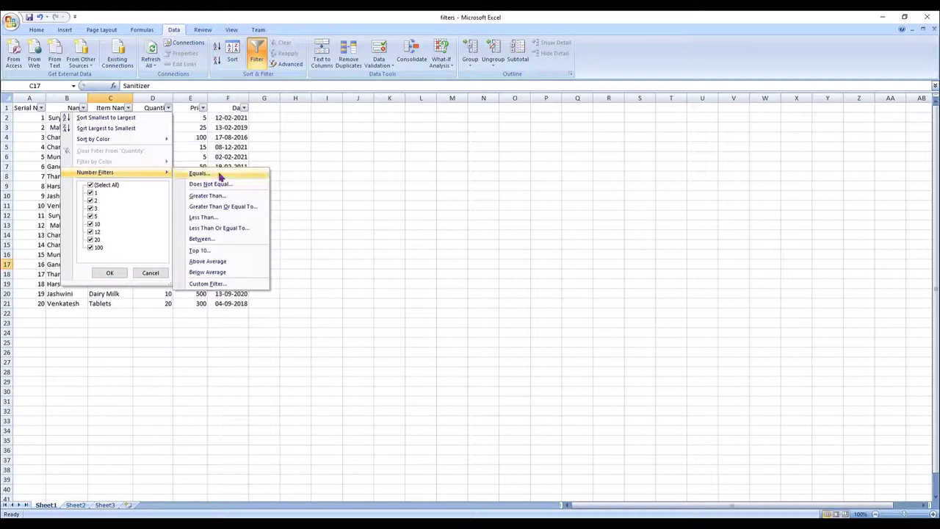
click(327, 173)
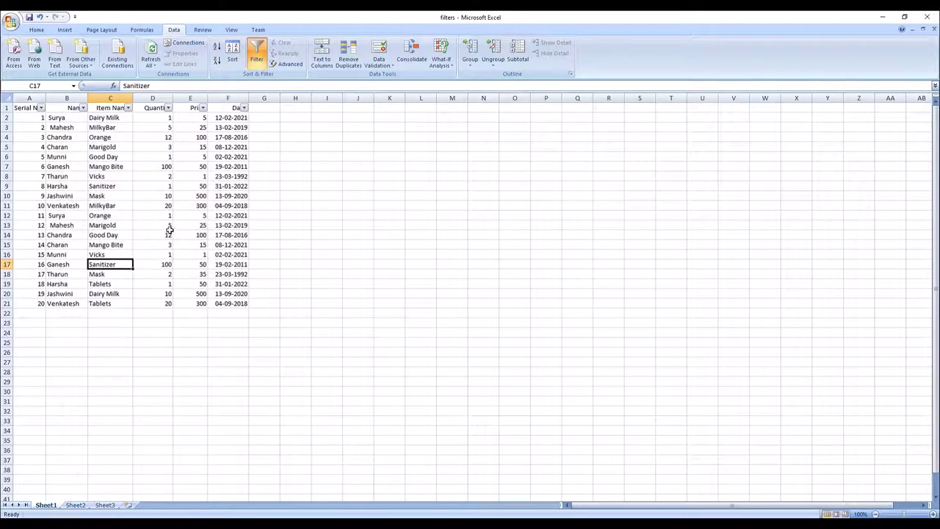
click(167, 224)
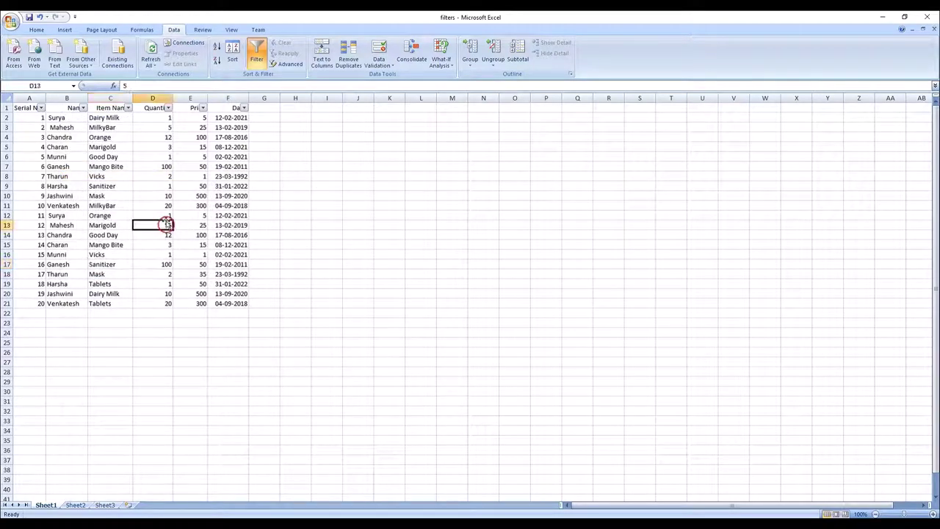
Apply a Quantity Equals 5 number filter, leaving the two Mahesh rows
click(168, 107)
mouse_move(160, 173)
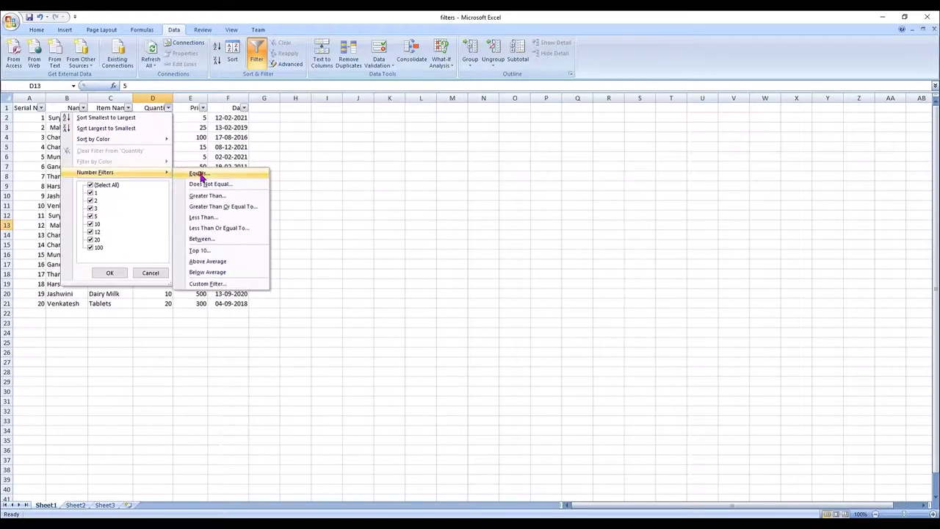
click(200, 175)
drag(702, 196, 334, 183)
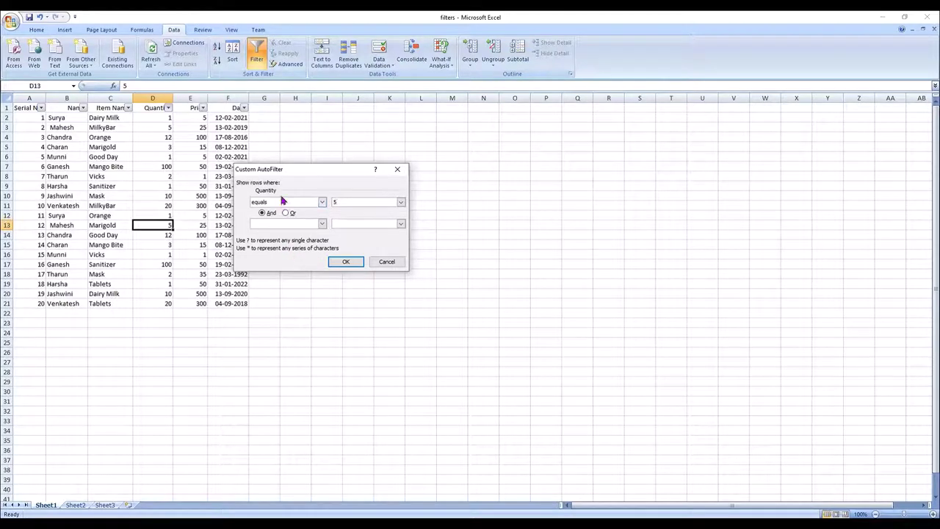
click(347, 264)
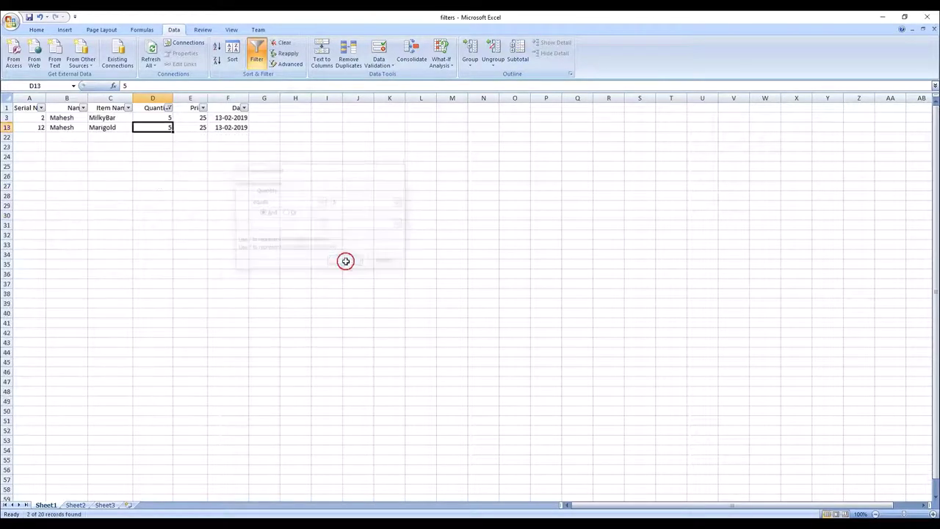
Switch the Quantity filter to Does Not Equal 5, showing 18 of 20 records
click(169, 107)
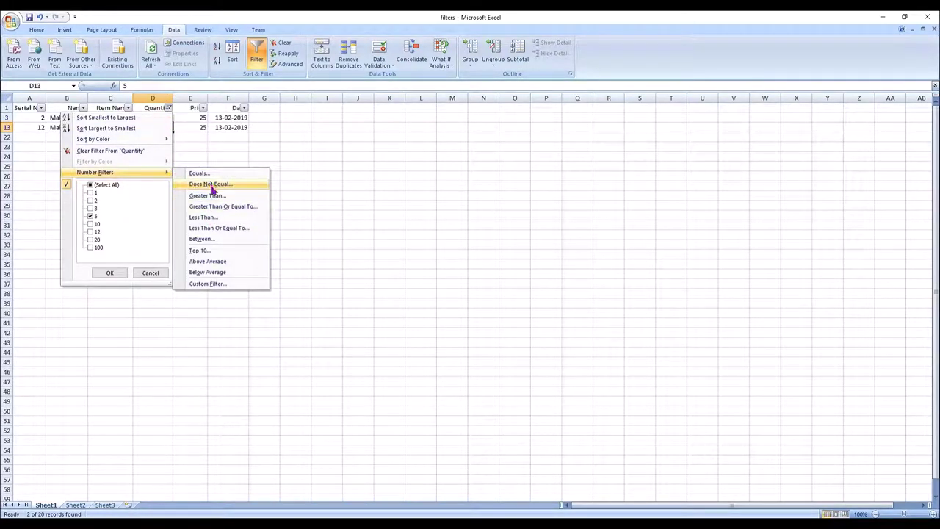
click(212, 185)
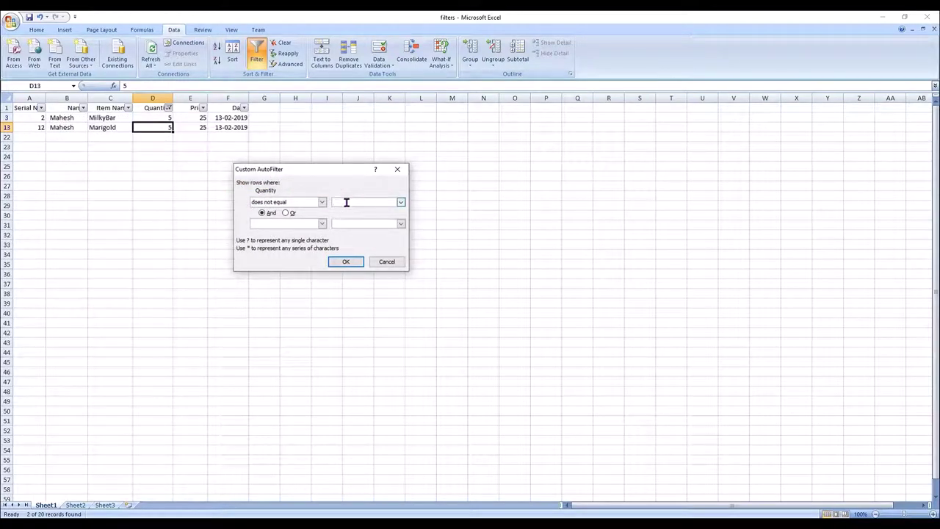
text(5)
click(343, 262)
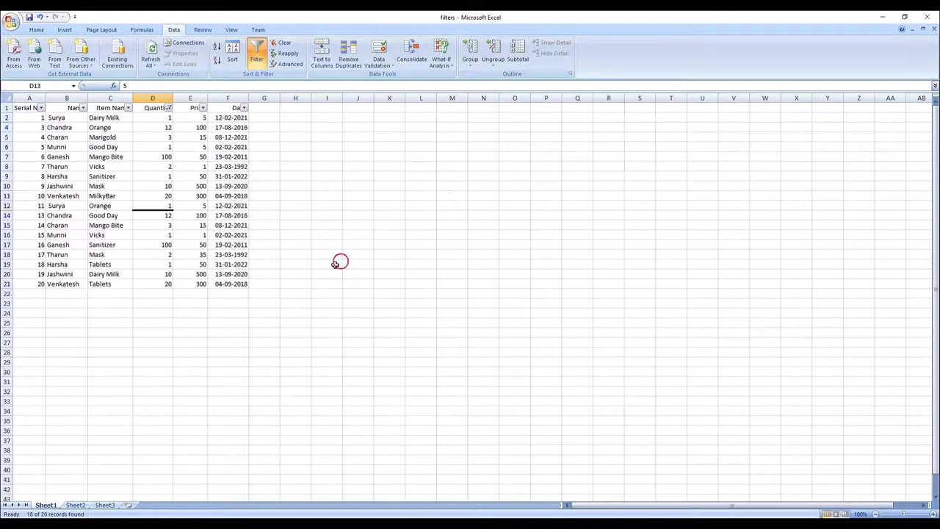
Browse the comparison operators in the Quantity Custom AutoFilter dialog and close it unchanged
click(169, 108)
mouse_move(150, 172)
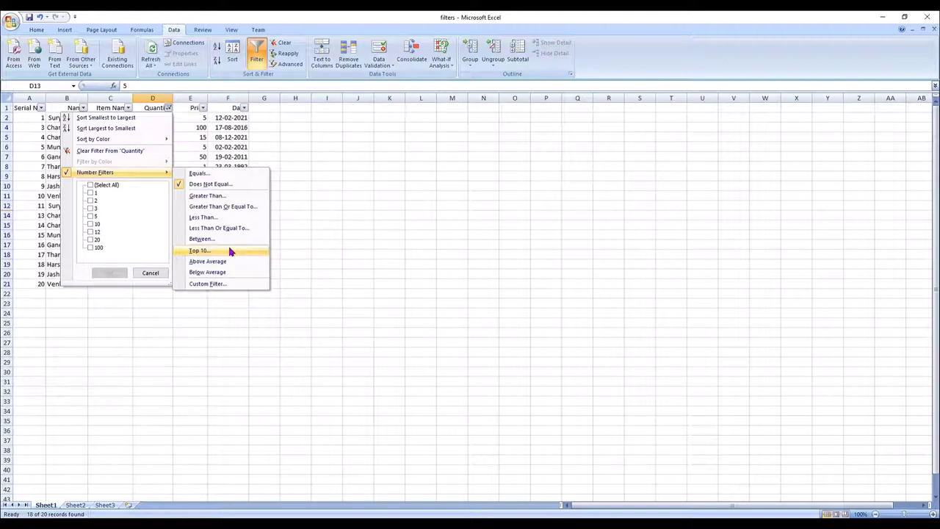
click(229, 286)
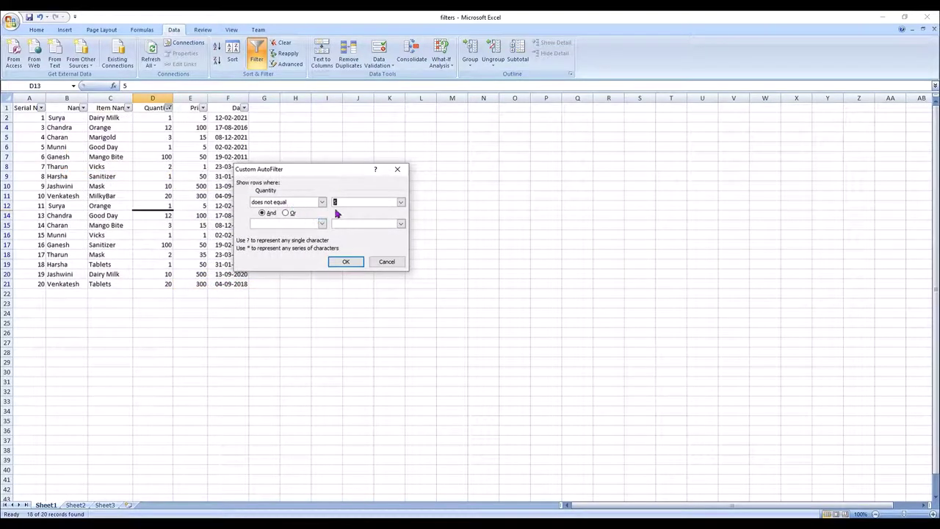
click(322, 203)
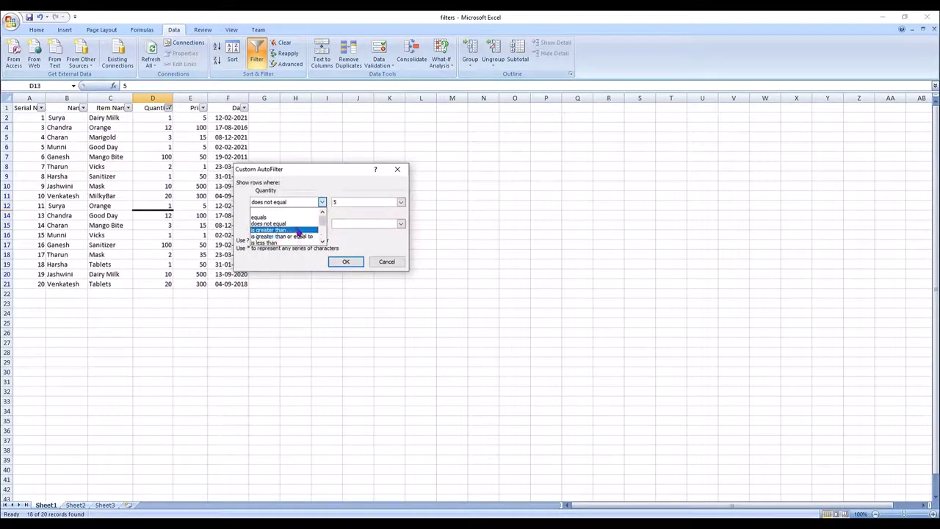
scroll(293, 233, down, 1)
scroll(286, 241, up, 2)
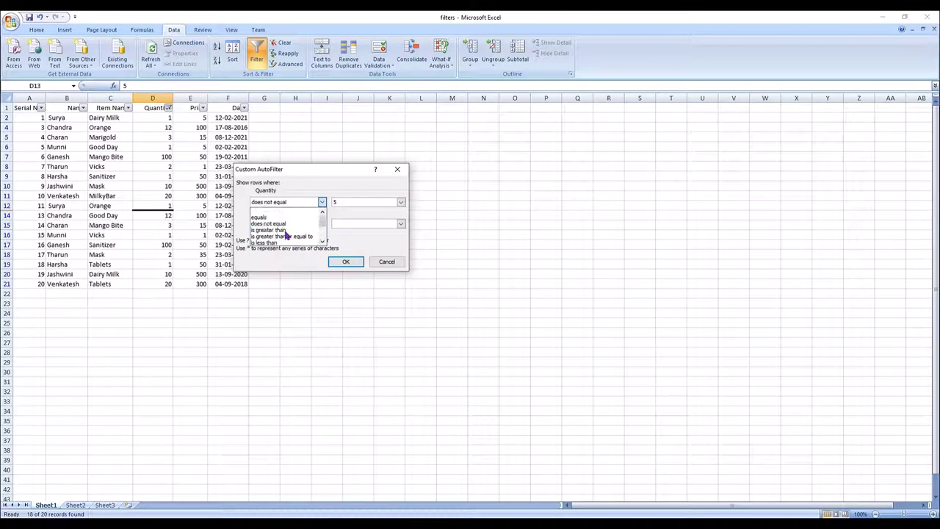
scroll(285, 241, down, 1)
scroll(283, 239, down, 1)
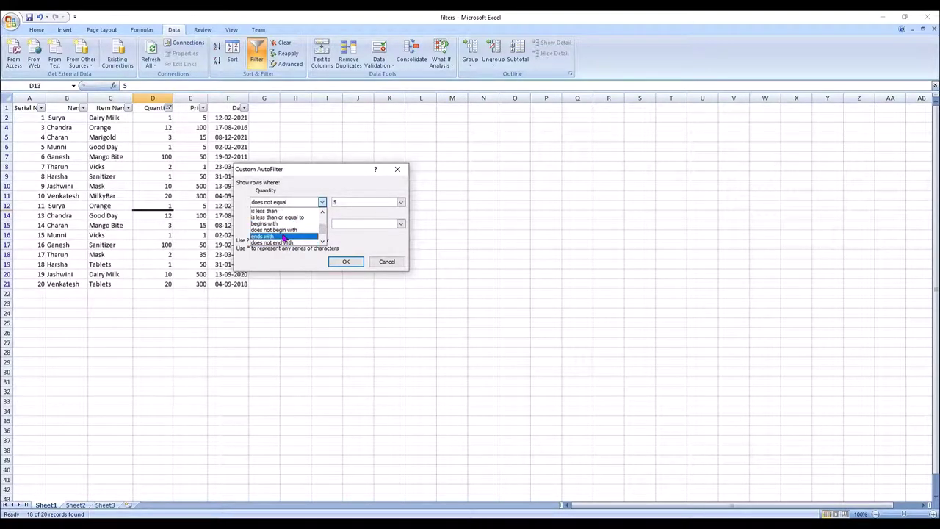
scroll(283, 238, down, 1)
scroll(284, 238, down, 1)
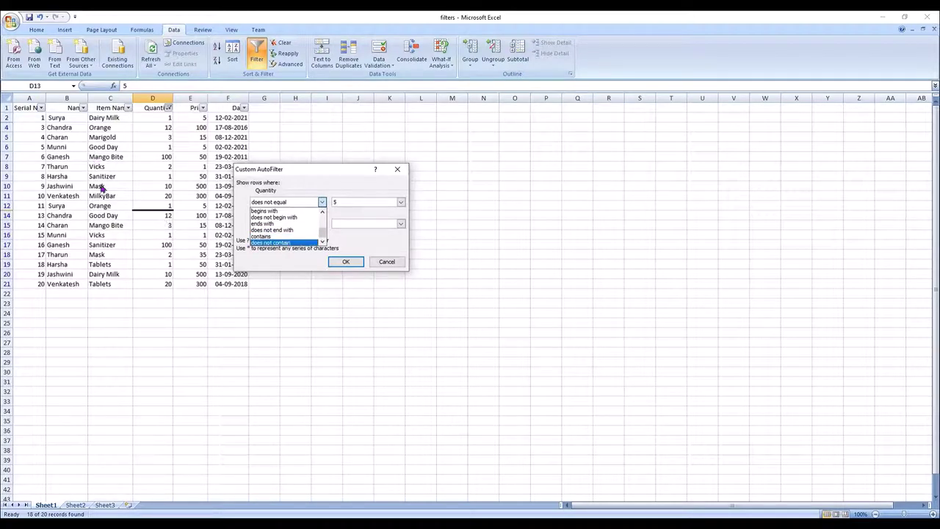
click(398, 172)
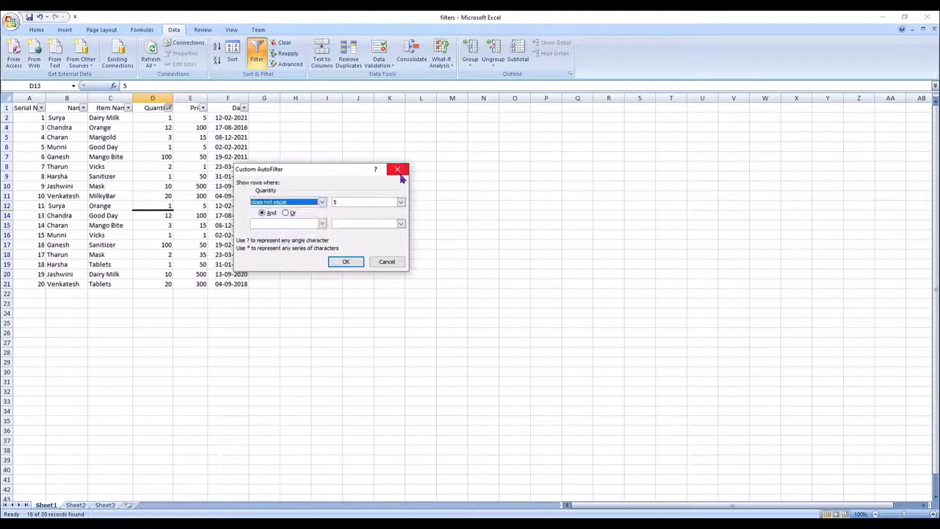
click(397, 170)
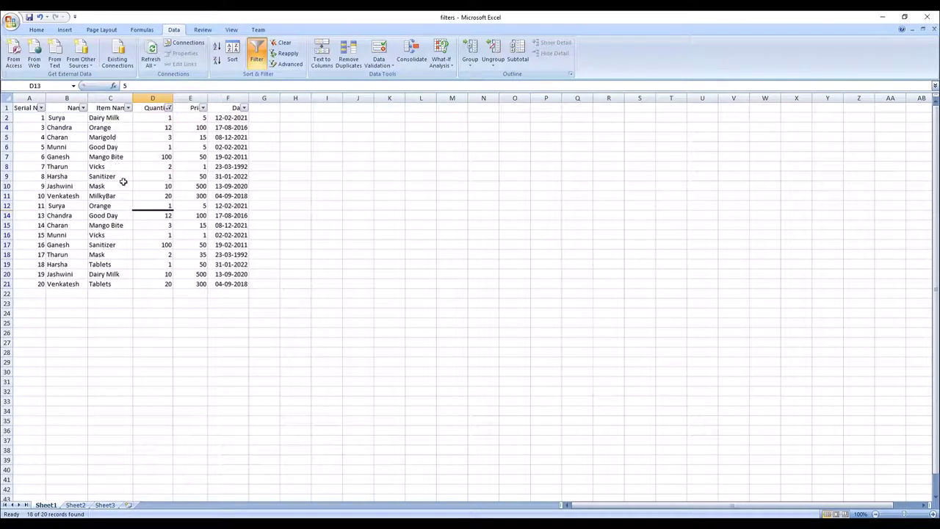
click(127, 108)
Clear the Quantity filter, then filter Item Name to entries containing 'mi' (Dairy Milk, MilkyBar)
click(168, 108)
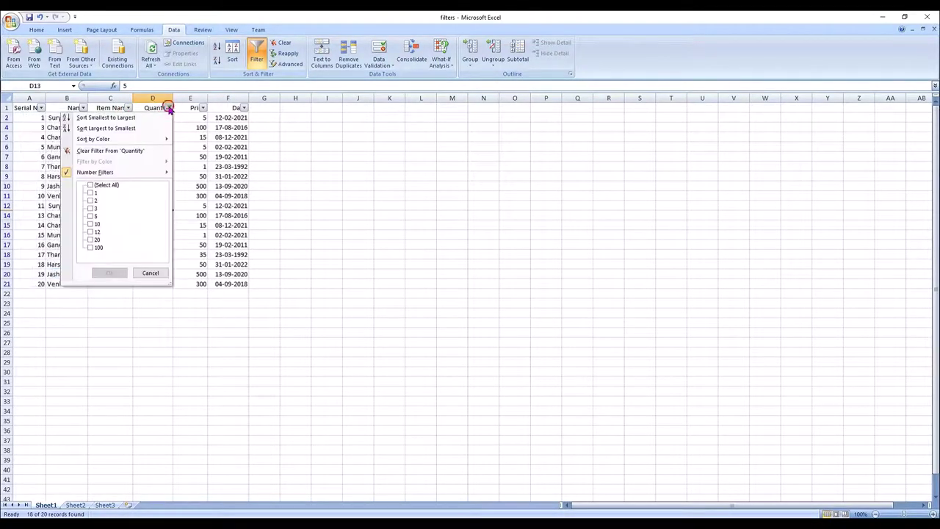
click(91, 151)
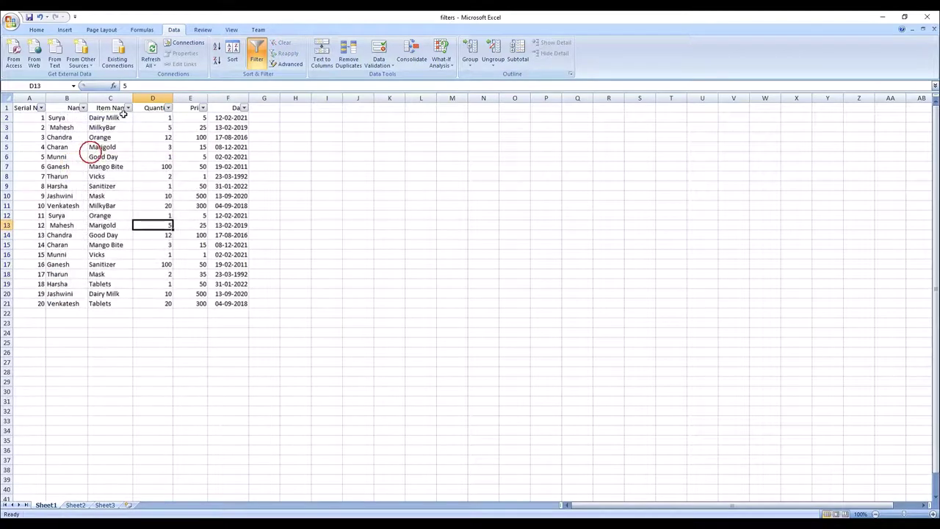
click(127, 108)
mouse_move(101, 174)
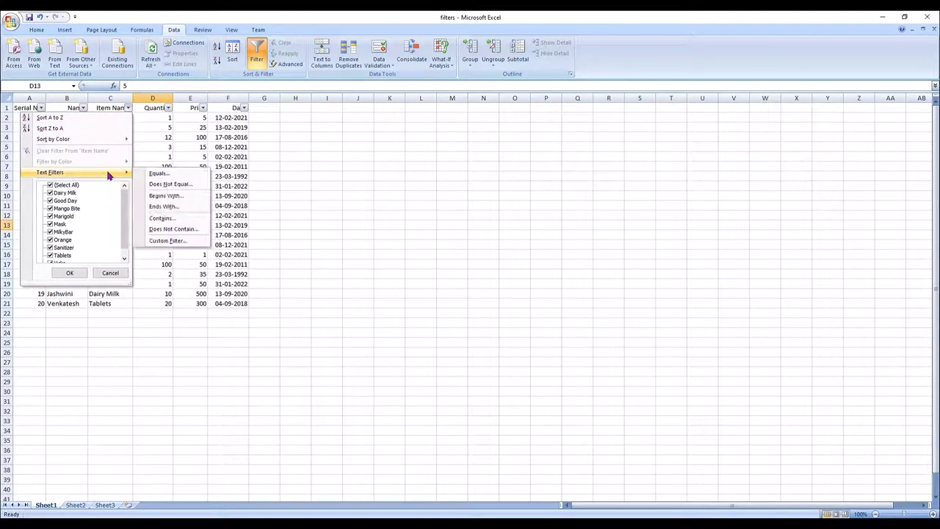
click(183, 220)
text(mi)
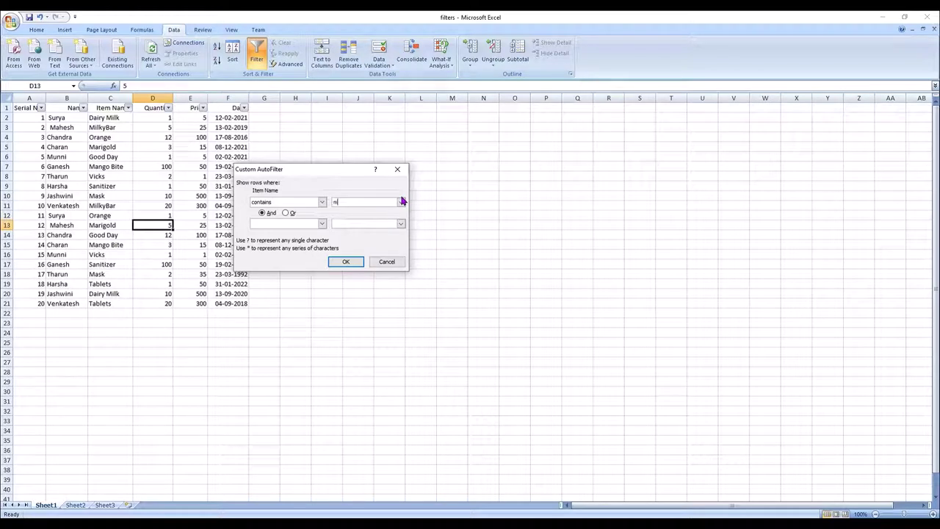
click(350, 262)
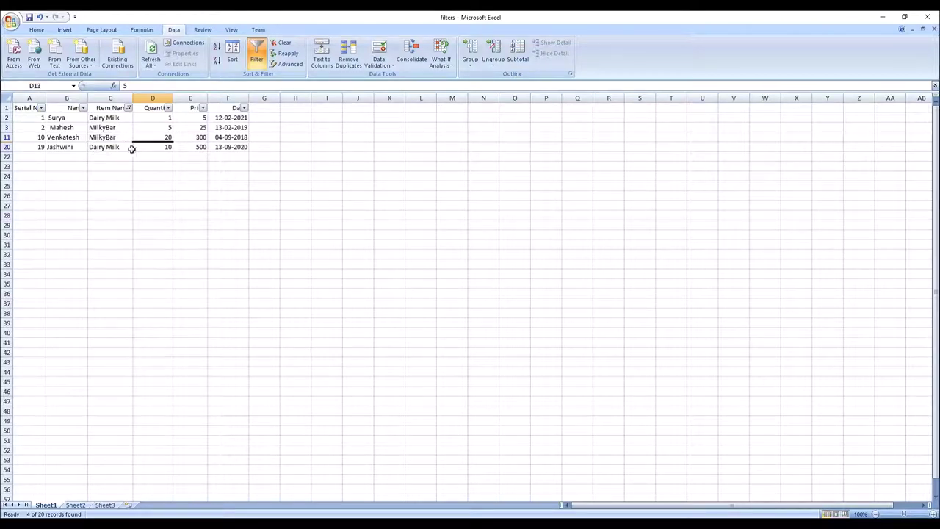
Filter Item Name to entries ending with 'bar', leaving the two MilkyBar rows
click(128, 108)
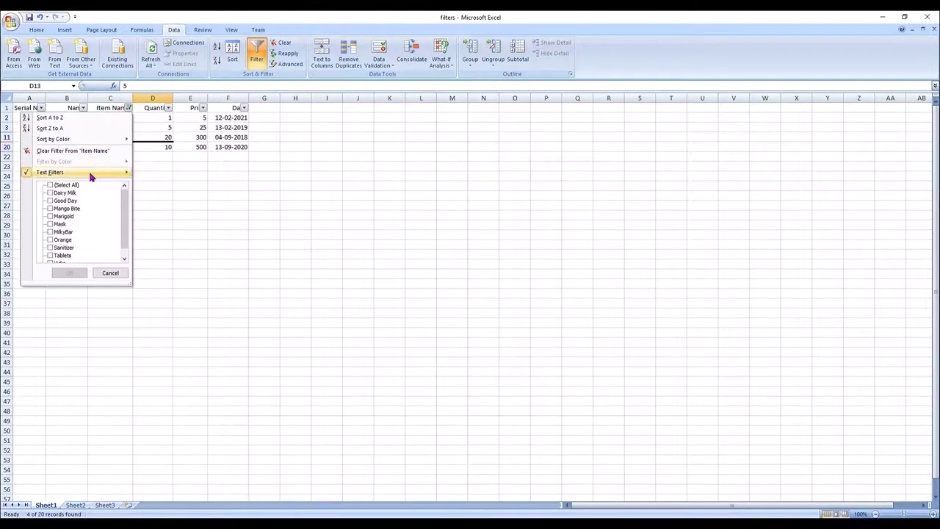
mouse_move(92, 175)
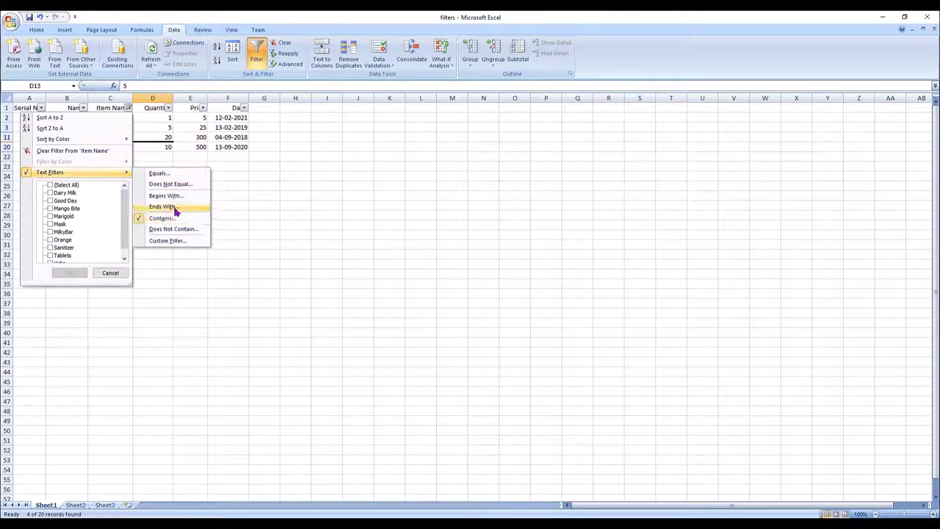
click(175, 211)
text(b)
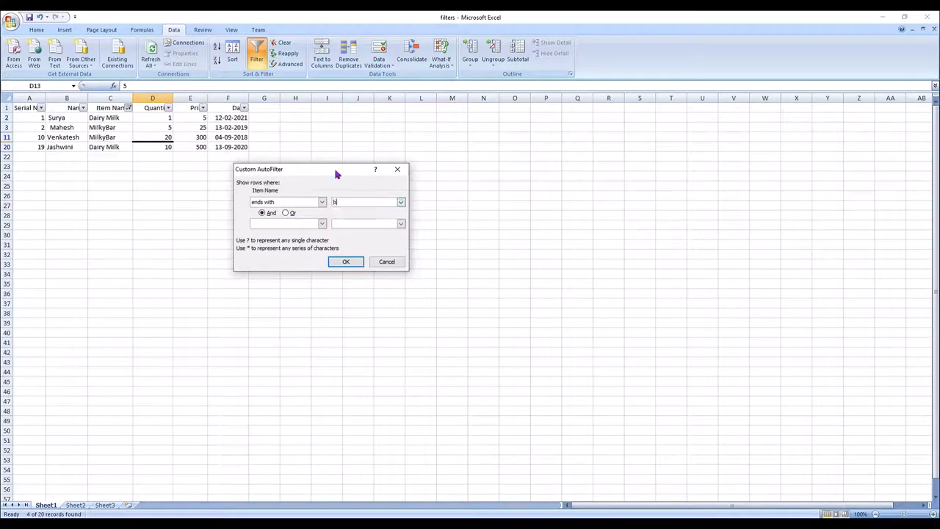
text(ar)
click(346, 262)
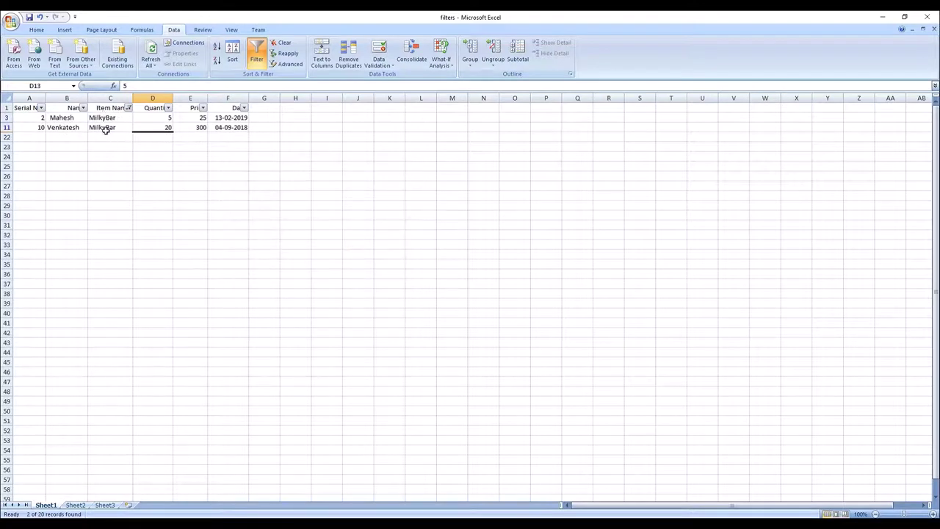
click(129, 108)
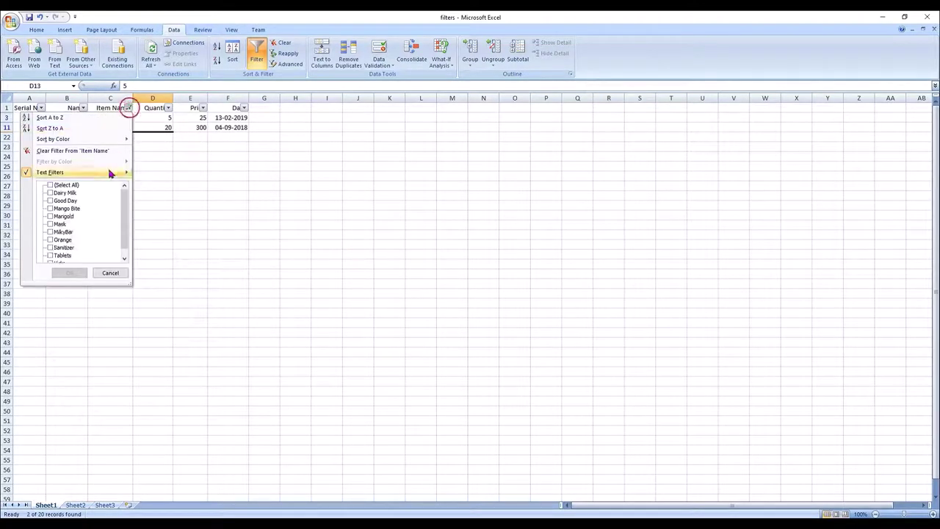
mouse_move(109, 174)
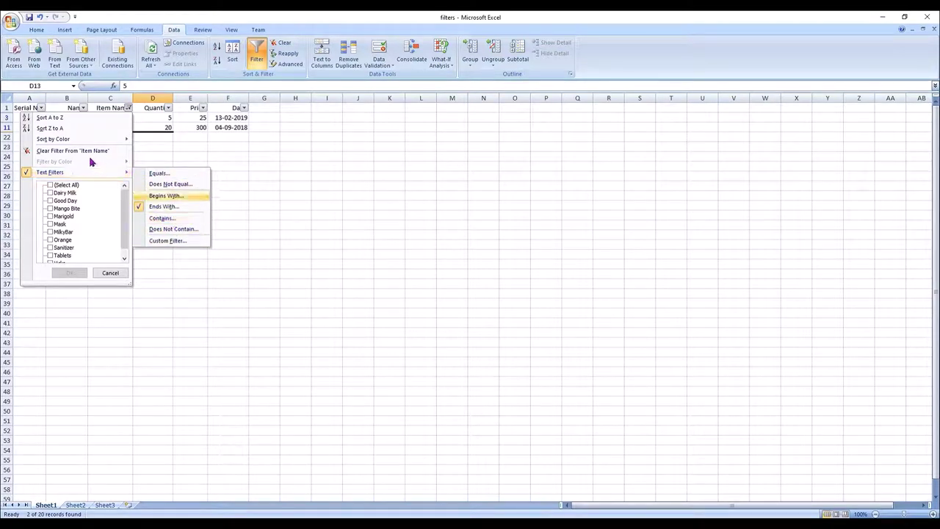
Clear the Item Name filter and filter Date to before 16-06-2021, leaving 16 records
click(93, 151)
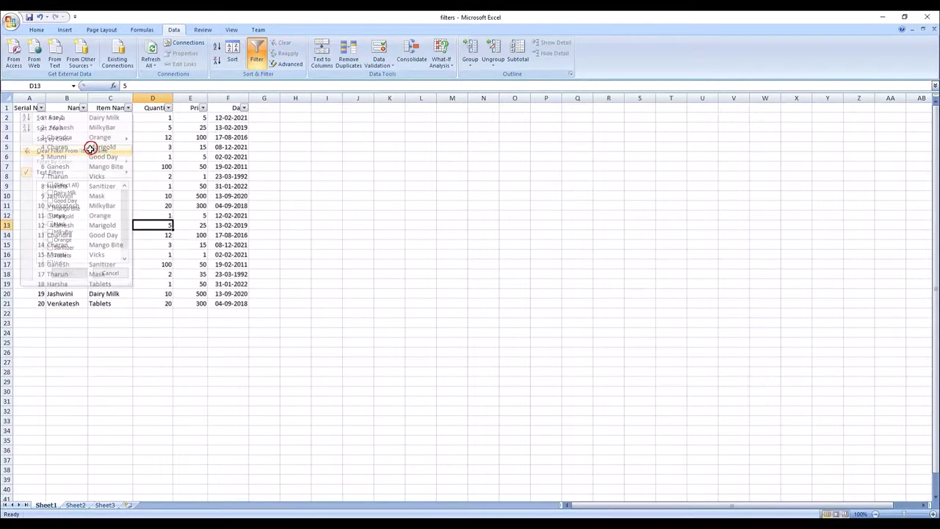
click(244, 108)
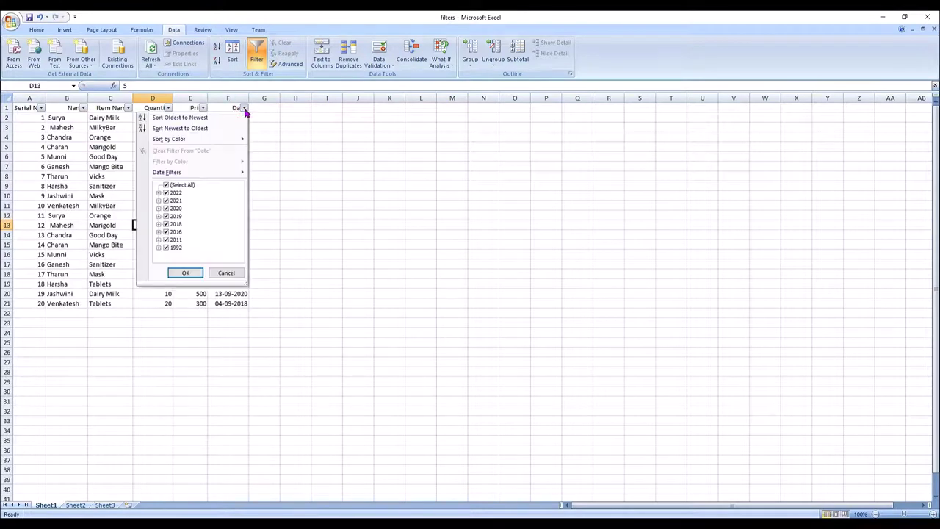
mouse_move(216, 172)
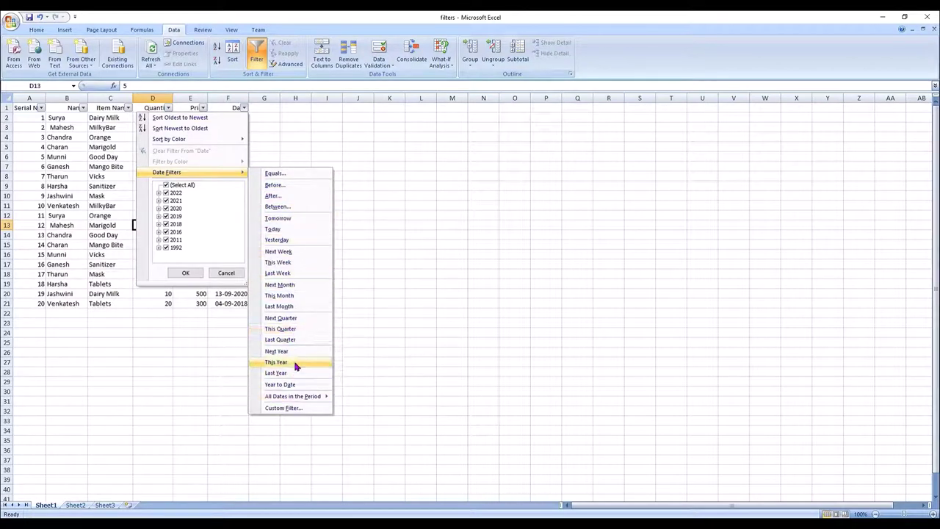
mouse_move(294, 396)
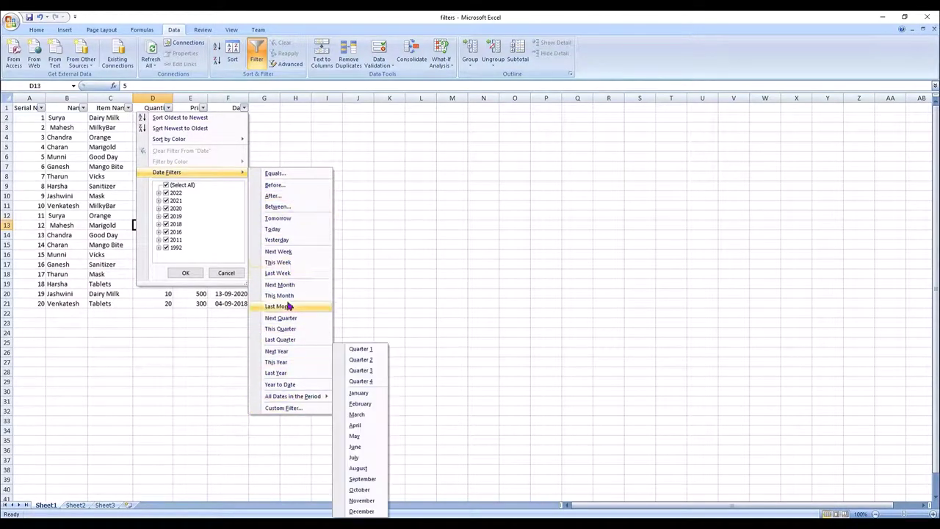
click(288, 186)
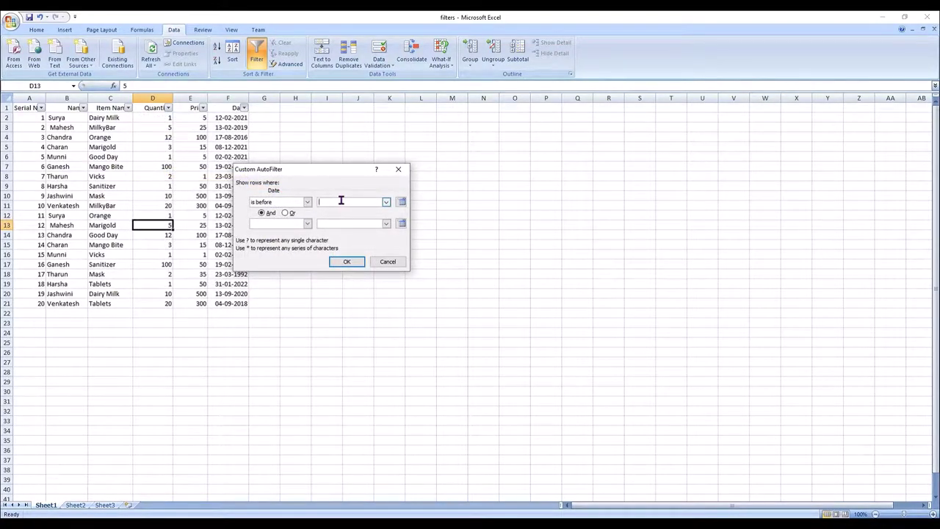
click(401, 202)
click(354, 253)
click(346, 261)
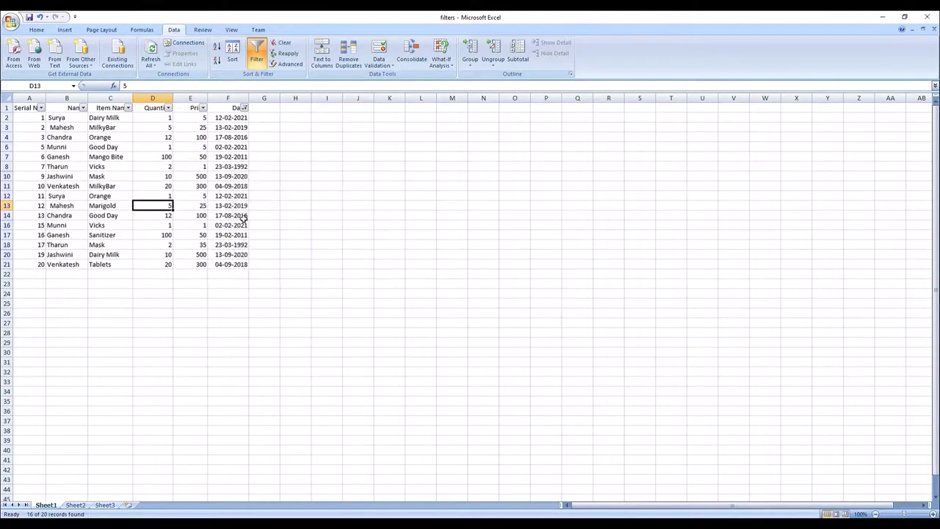
click(244, 108)
Change the Date filter to after 15-06-2021, leaving four rows dated 08-12-2021 and 31-01-2022
click(218, 174)
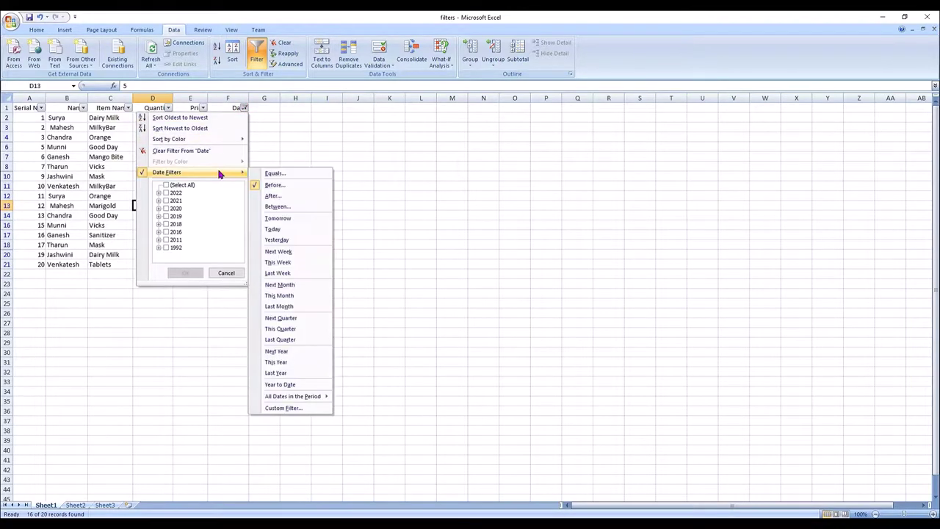
click(272, 196)
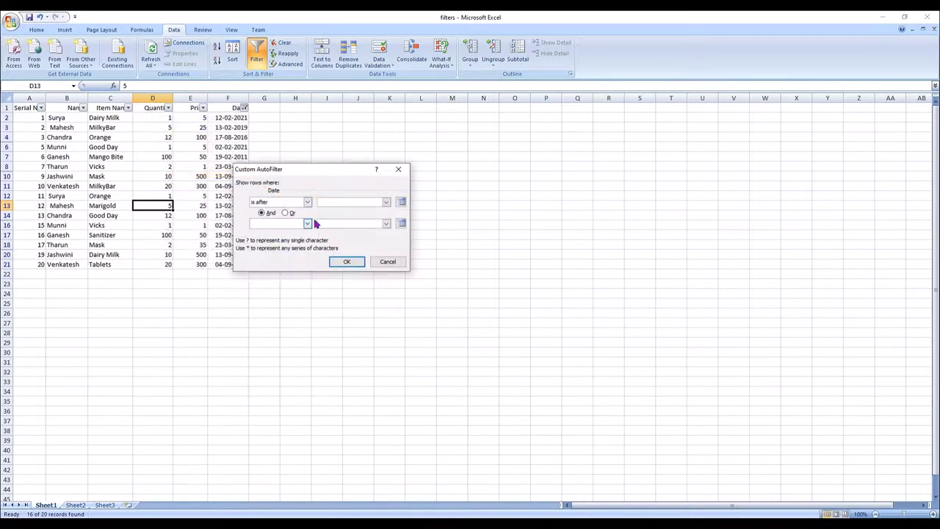
click(400, 201)
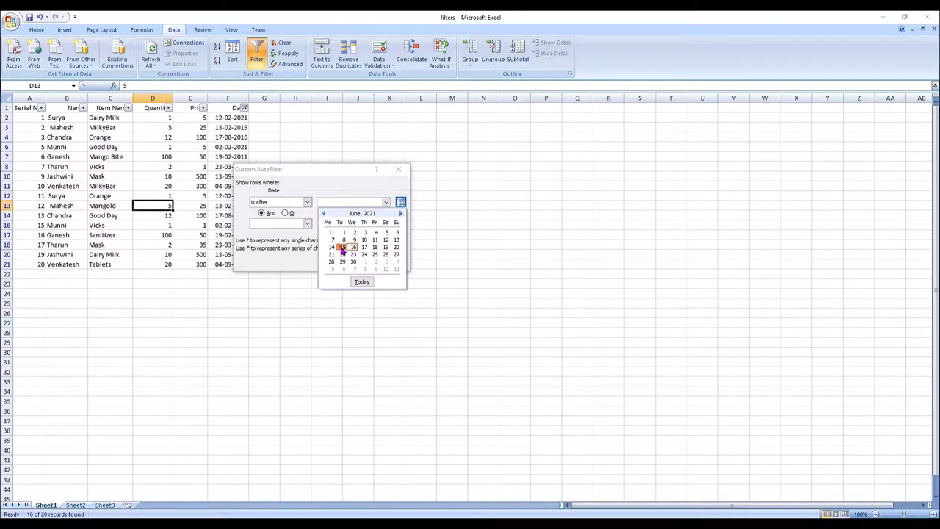
click(353, 254)
click(351, 262)
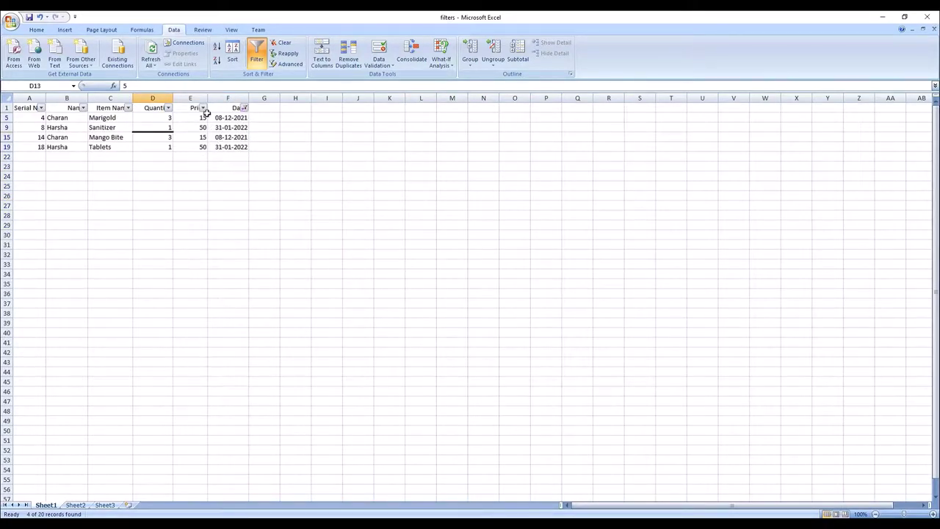
click(203, 108)
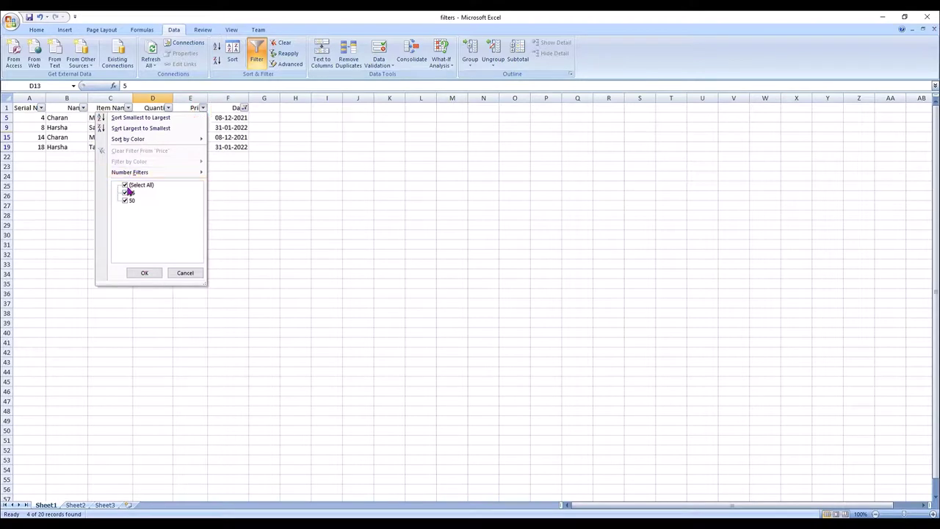
Close the Price filter unchanged and keep only Quantity 1, leaving the Sanitizer and Tablets rows
click(233, 121)
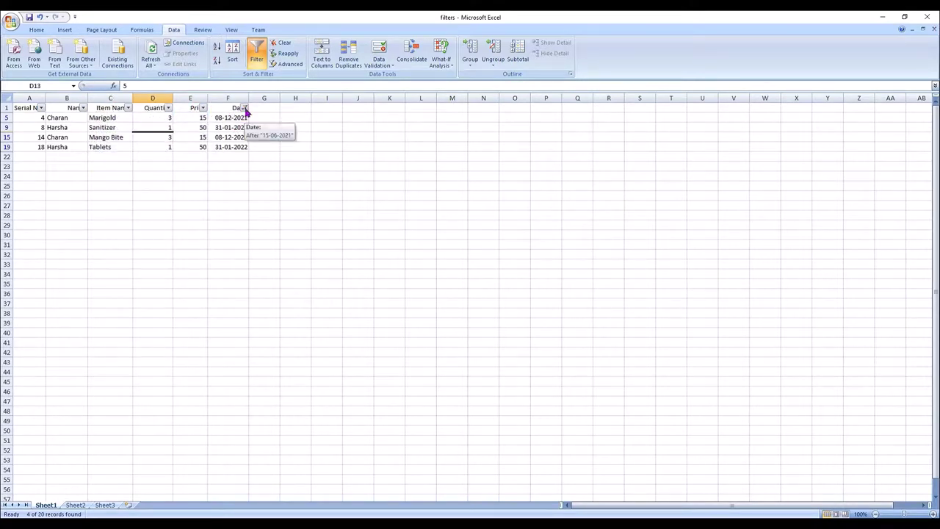
click(169, 108)
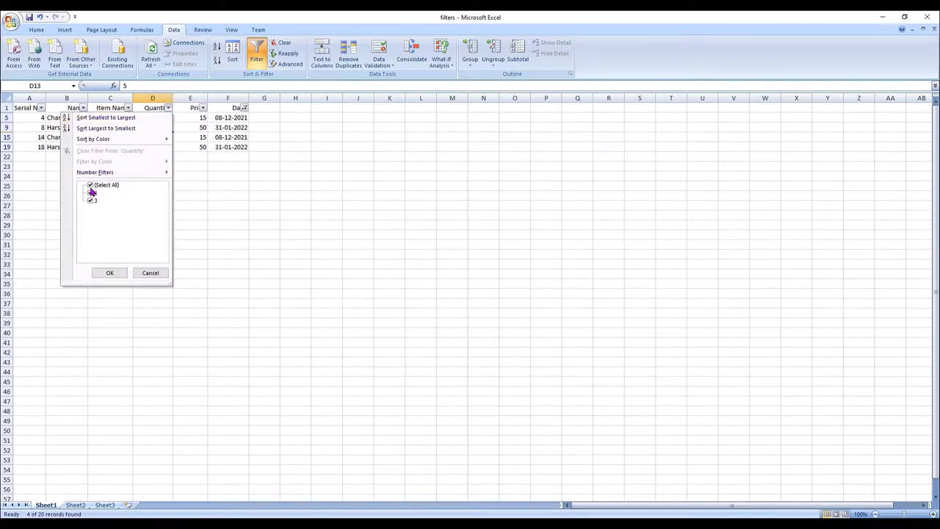
click(90, 185)
click(88, 193)
click(109, 272)
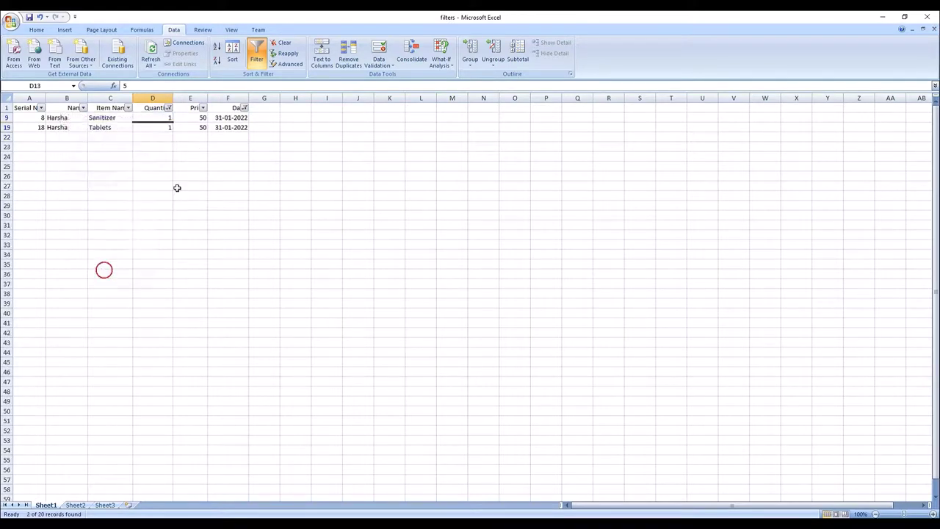